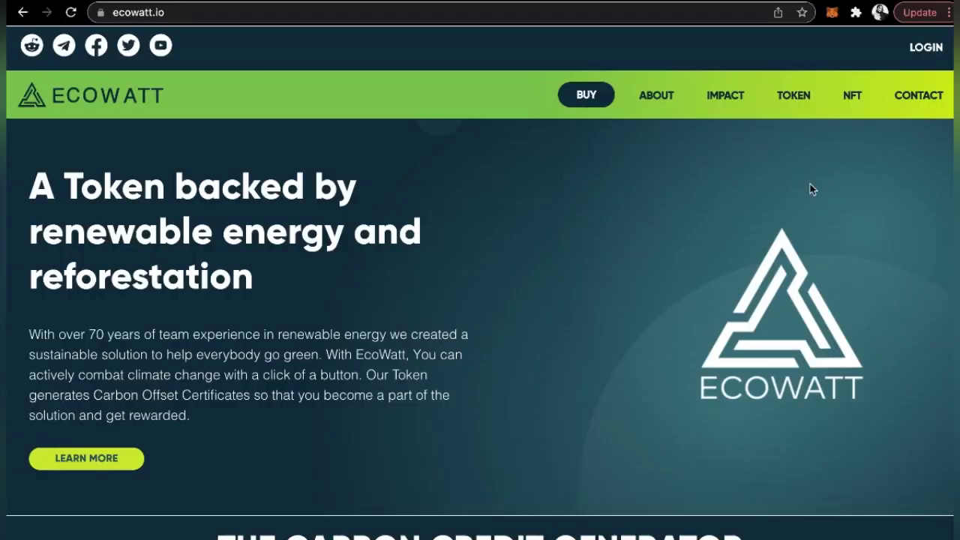
Sign in to EcoWatt with the saved autofill credentials and begin the wallet connection.
left_click(927, 53)
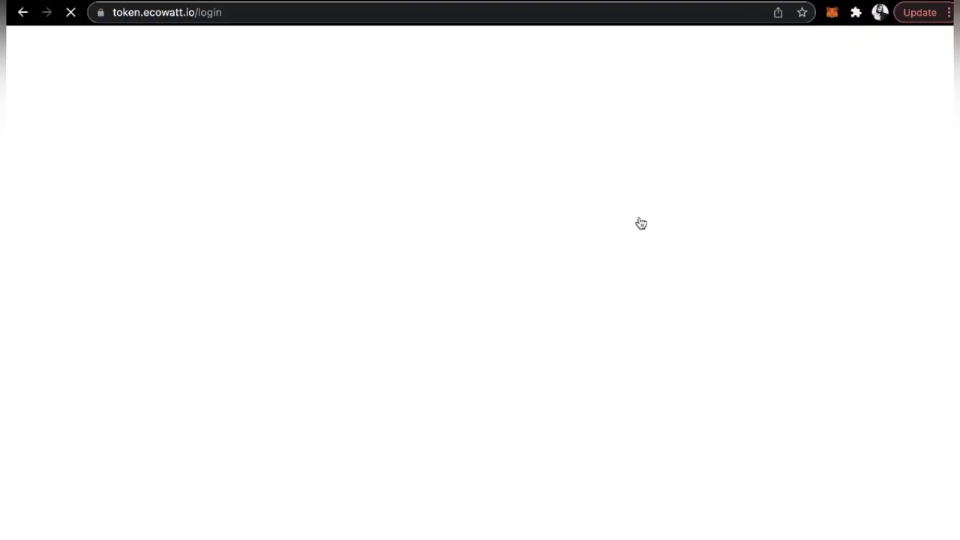
left_click(468, 316)
left_click(466, 348)
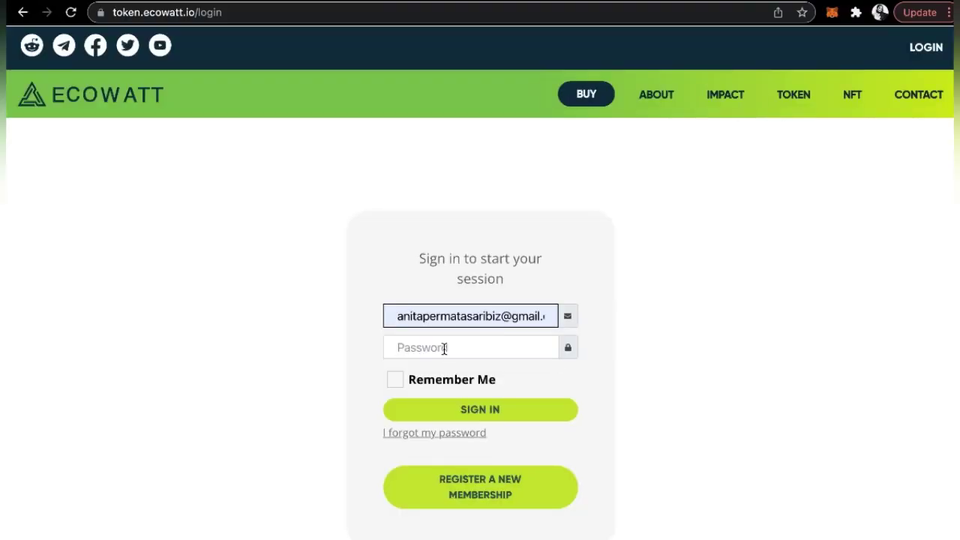
left_click(411, 412)
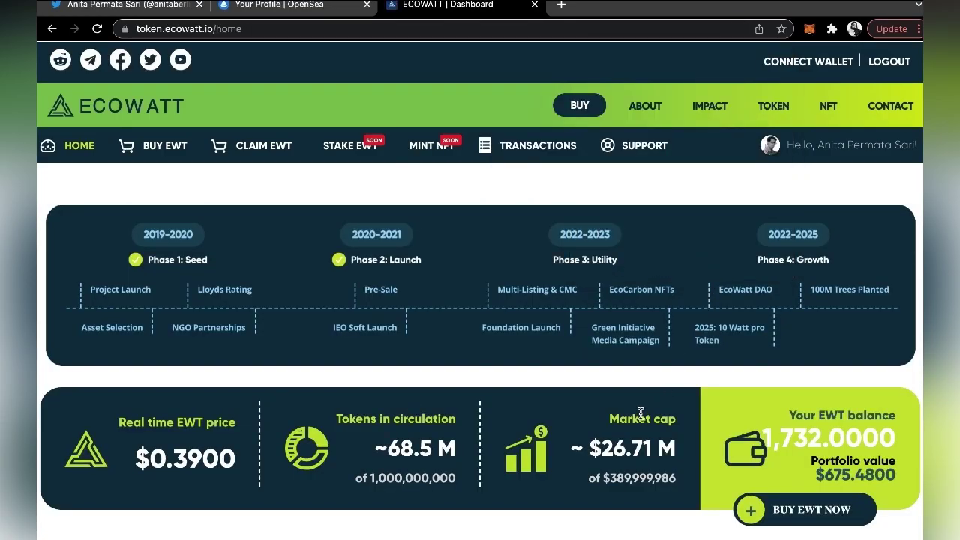
left_click(792, 67)
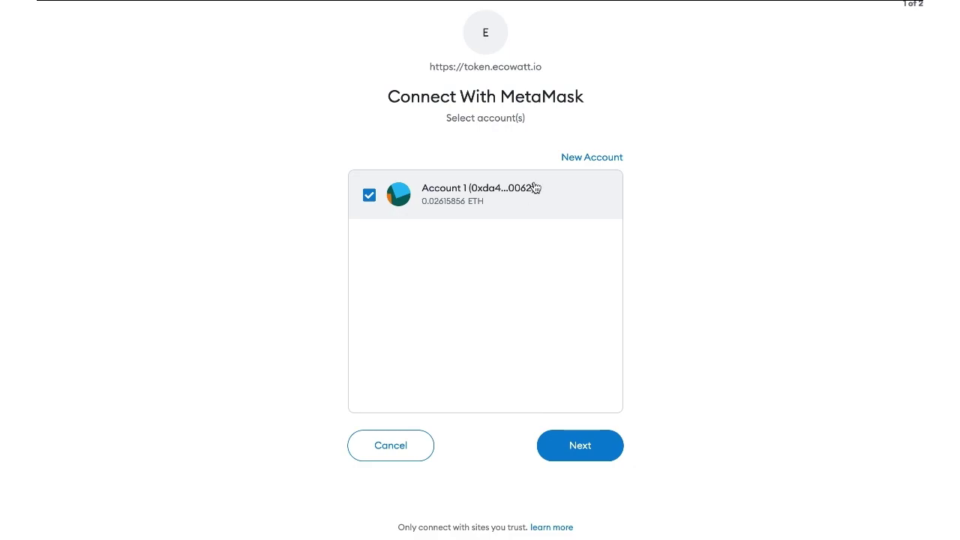
Create a new MetaMask account named 'ecowatt'.
left_click(600, 159)
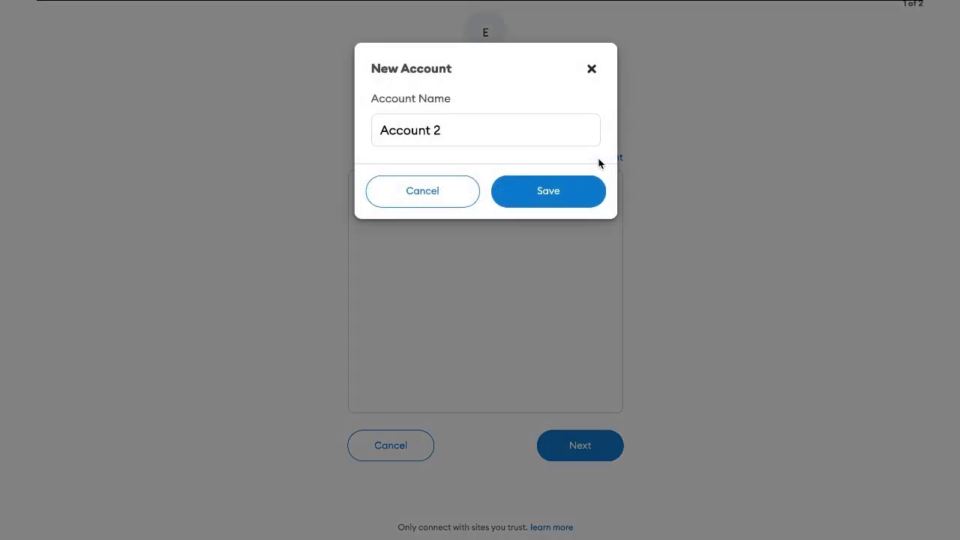
key("BackSpace")
key("BackSpace")
key("BackSpace")
key("BackSpace")
key("BackSpace")
key("BackSpace")
key("BackSpace")
key("BackSpace")
key("BackSpace")
type("ecowatt")
left_click(545, 189)
Connect only the ecowatt account to token.ecowatt.io.
left_click(471, 251)
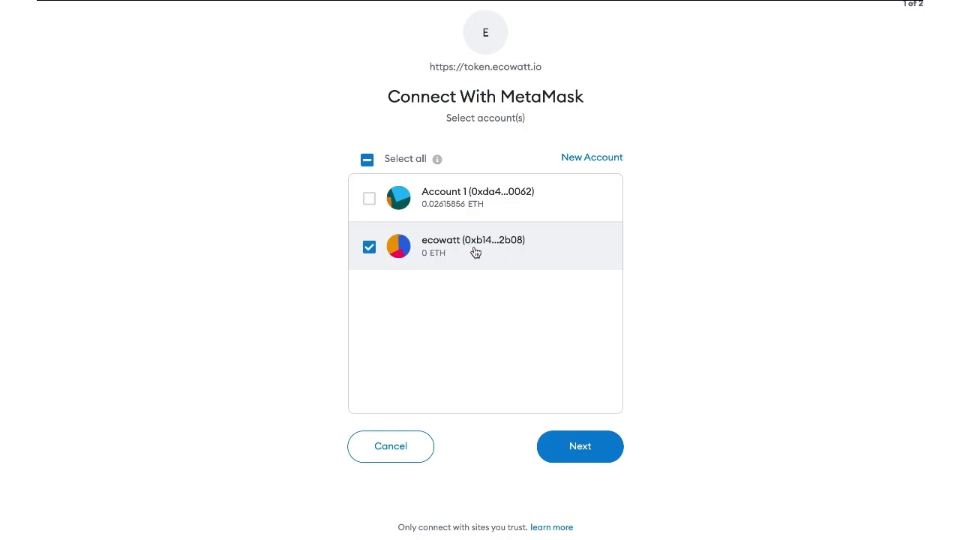
left_click(572, 439)
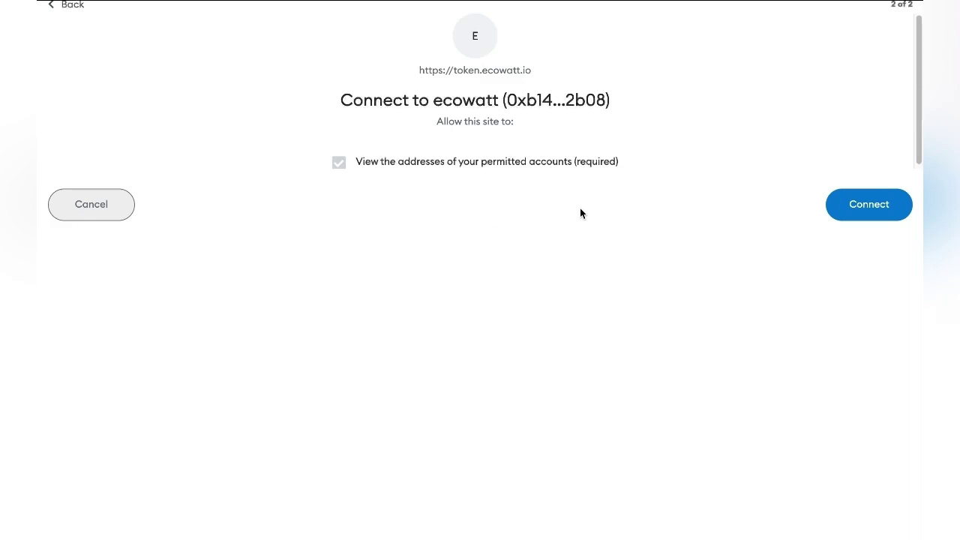
left_click(872, 210)
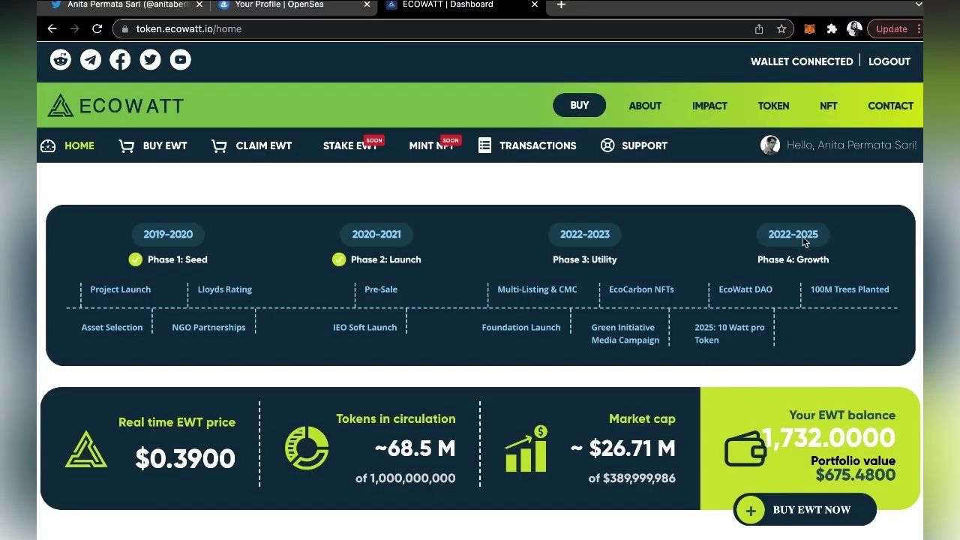
Open the ecowatt wallet's network list and choose to add a custom network.
mouse_move(814, 73)
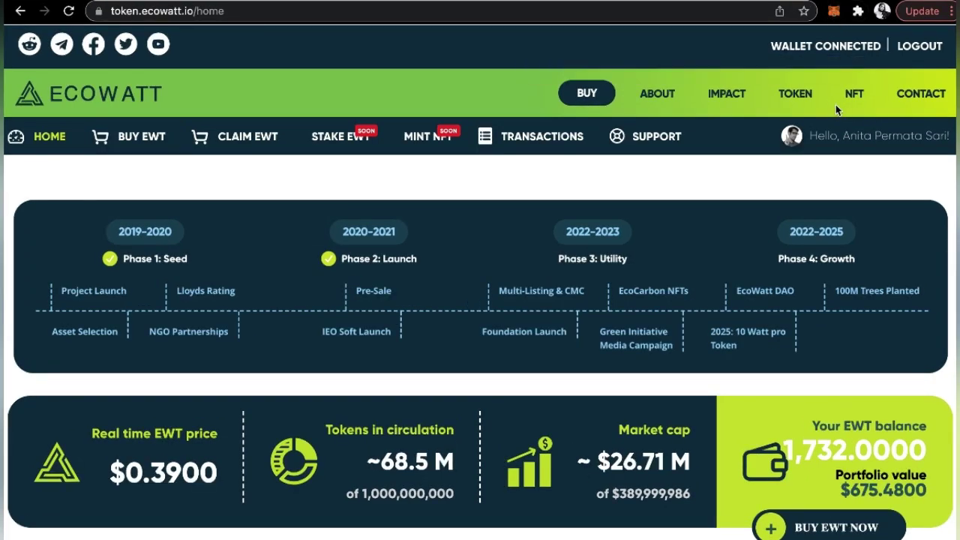
left_click(832, 12)
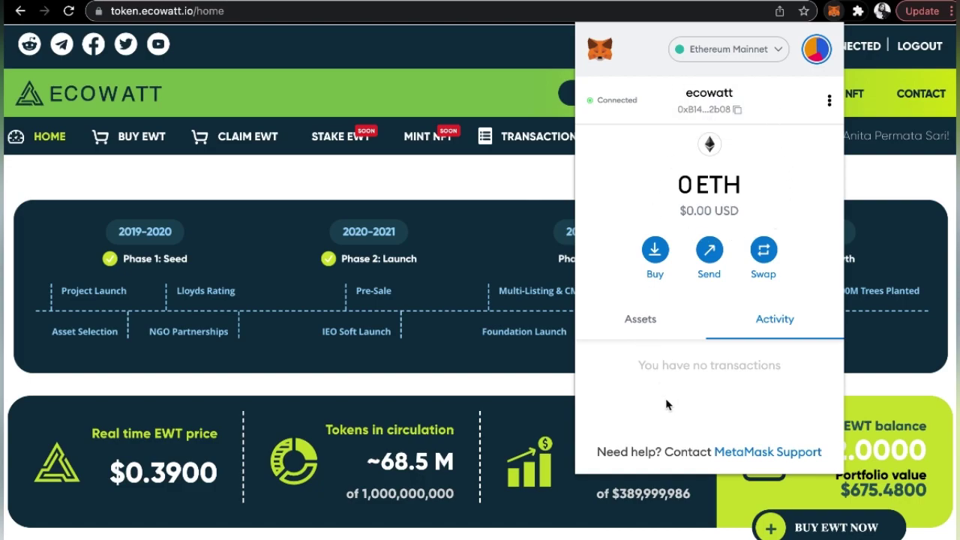
left_click(738, 55)
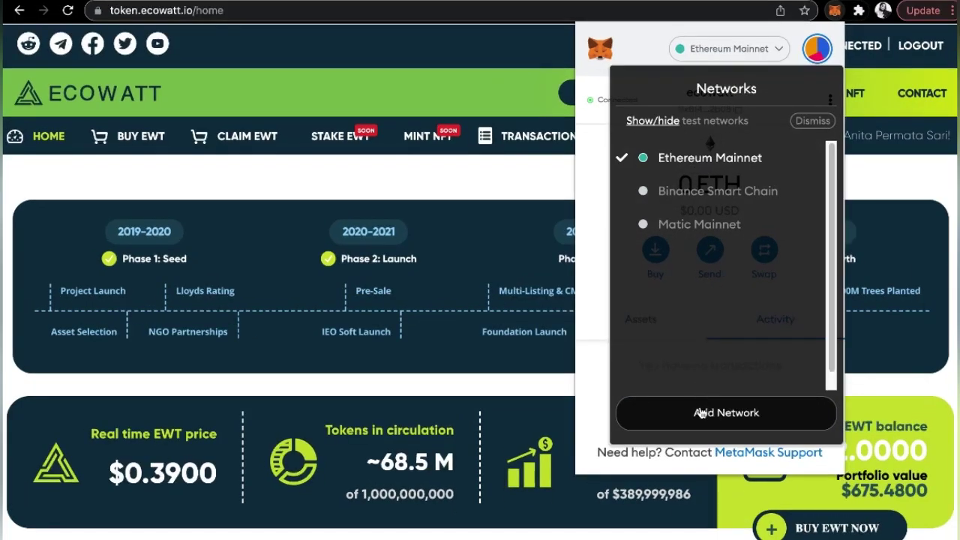
left_click(700, 412)
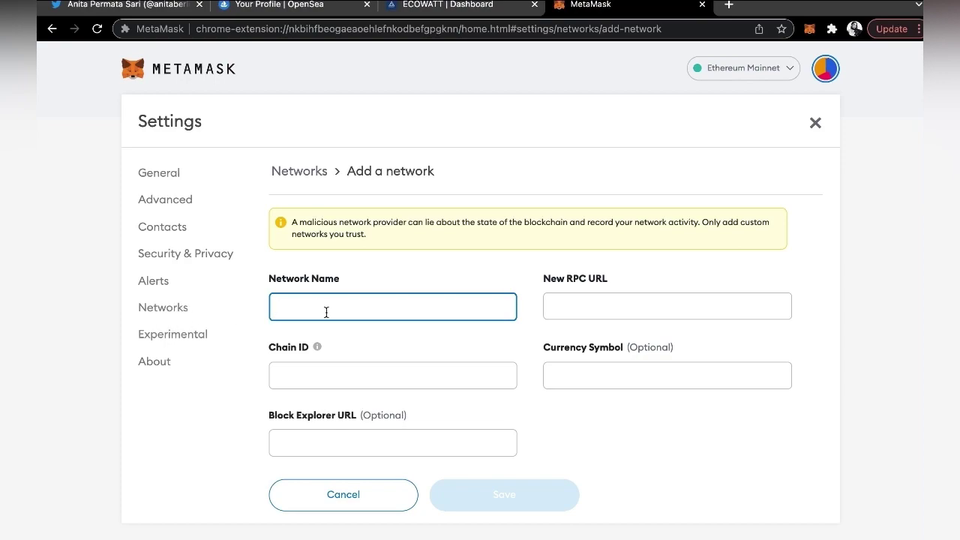
type("Matic Mainnet")
left_click(335, 372)
left_click(591, 308)
type("https:")
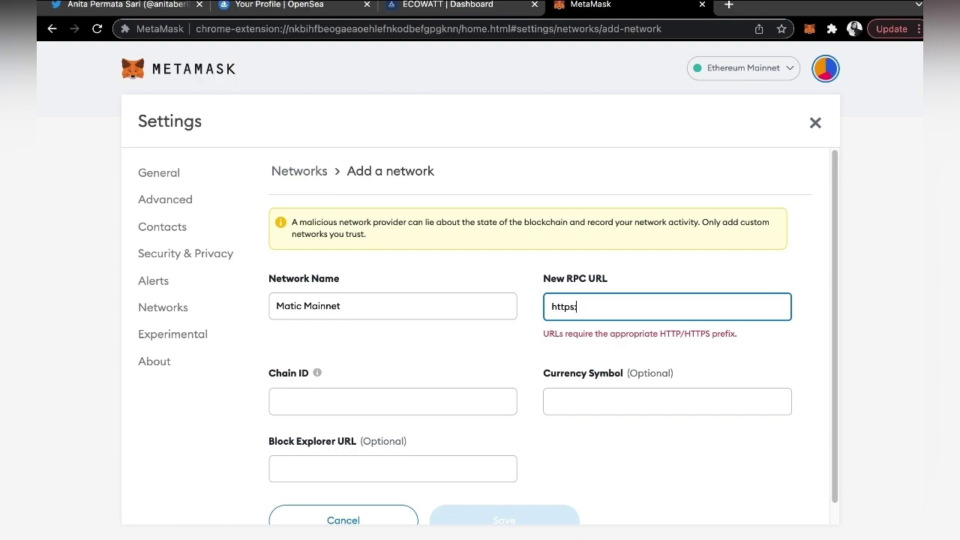
type("//rpc-mainnet.maticvigil.com/")
left_click(382, 398)
type("137")
key("Tab")
type("MATIC")
left_click(390, 461)
type("https://explorer.matic.network")
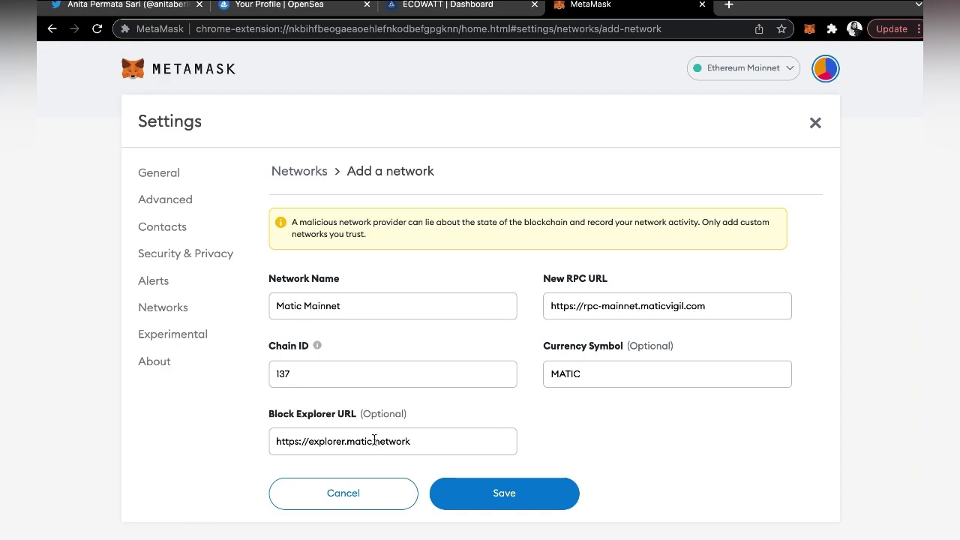
left_click(547, 494)
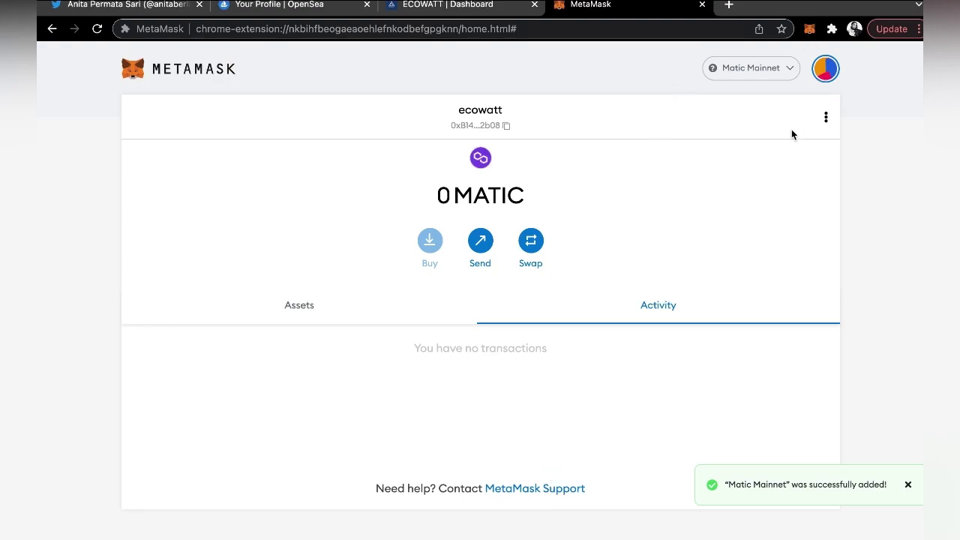
Switch the wallet to Ethereum Mainnet, then to the new Matic Mainnet.
left_click(780, 68)
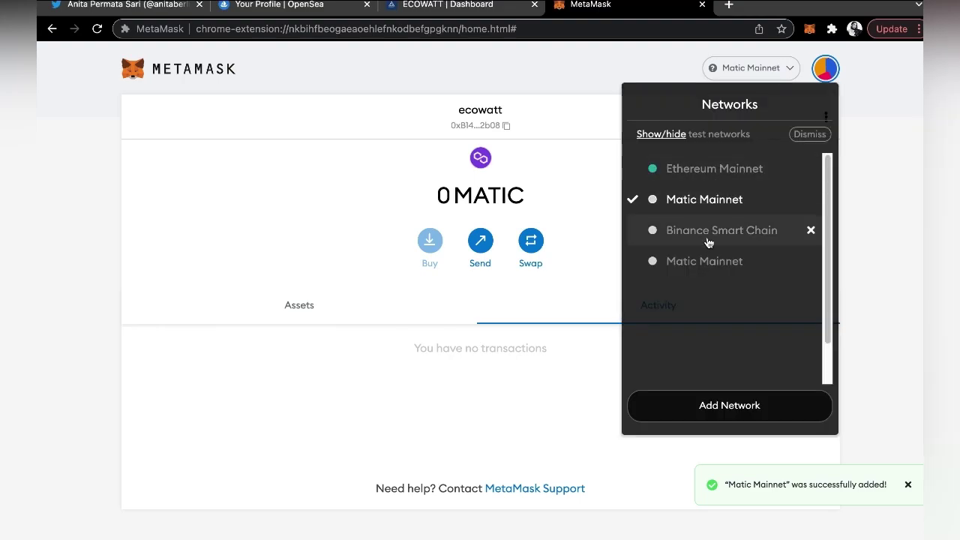
left_click(711, 173)
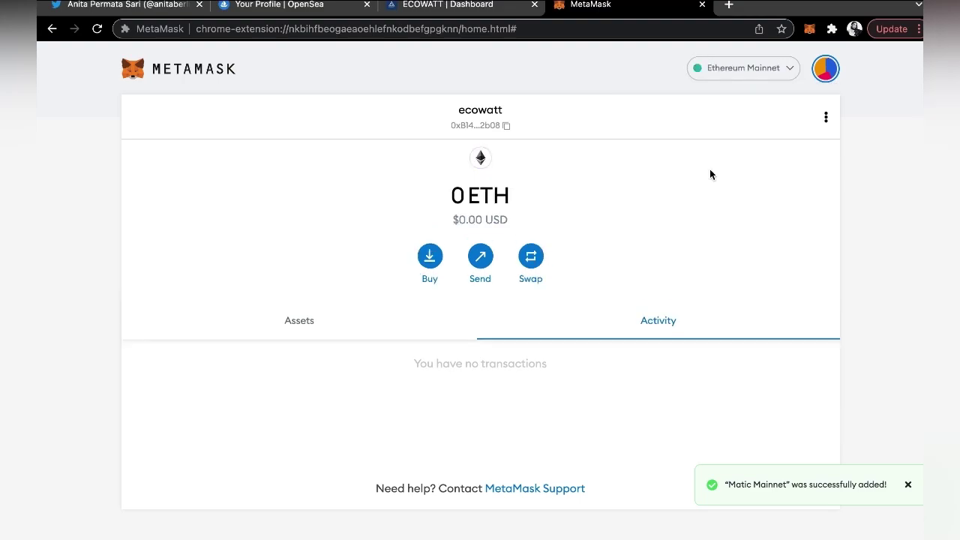
left_click(743, 74)
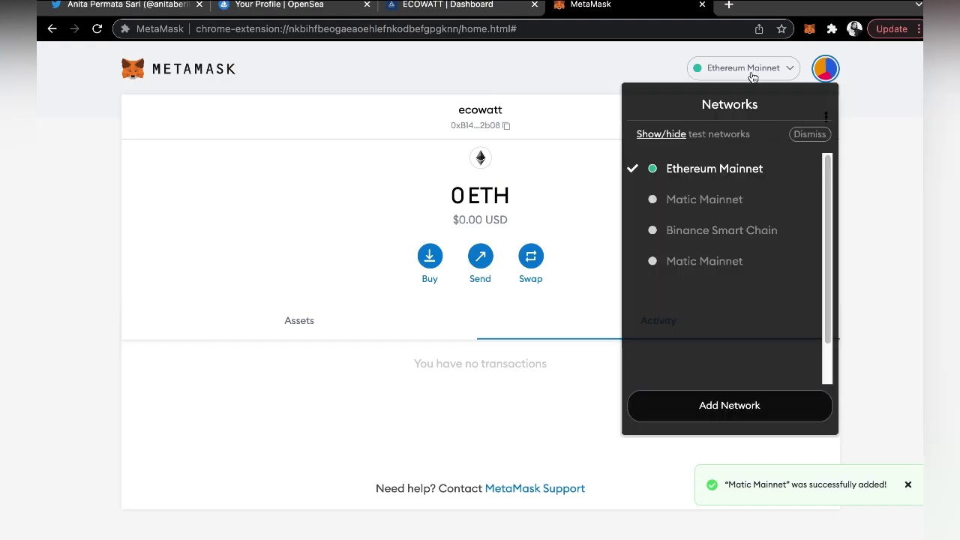
left_click(721, 259)
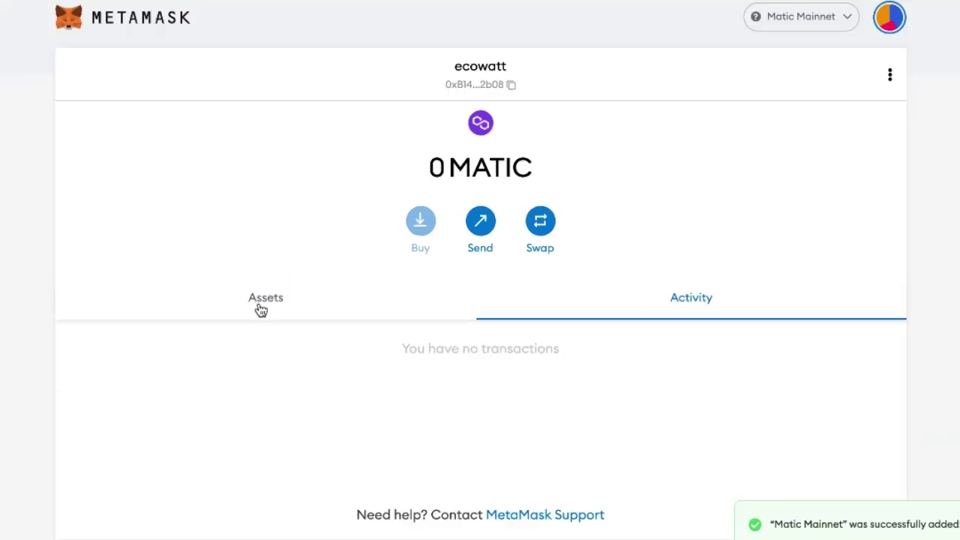
Import the EWT custom token from its saved contract address into the wallet's assets.
left_click(297, 313)
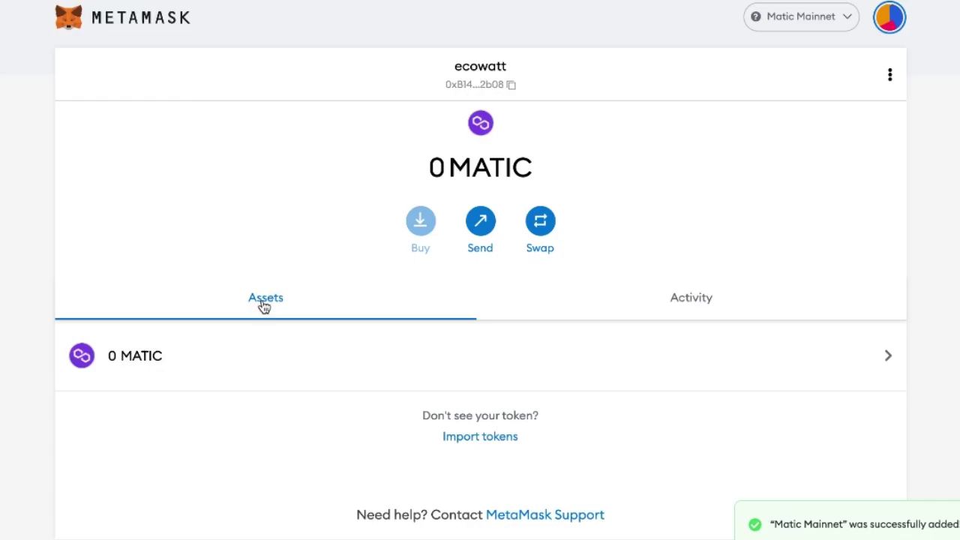
left_click(469, 438)
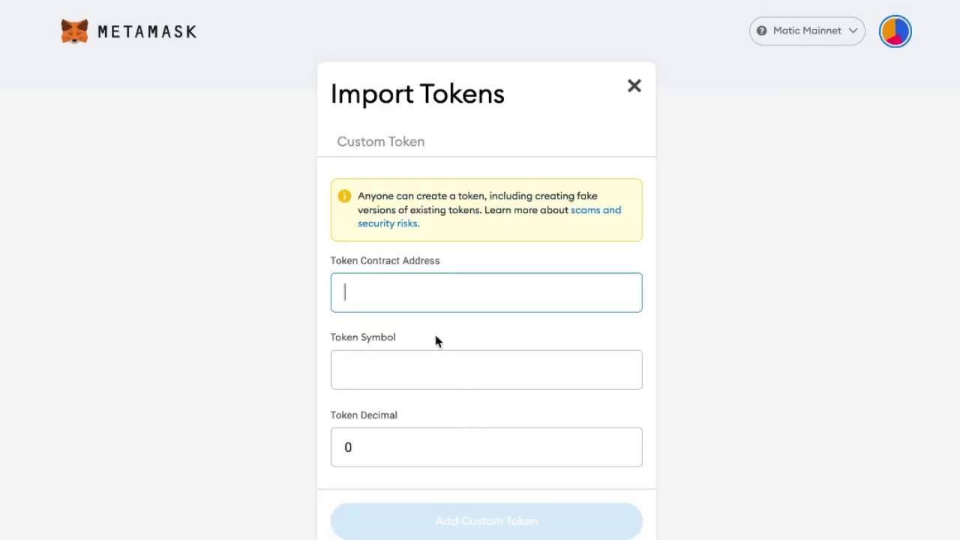
left_click(383, 300)
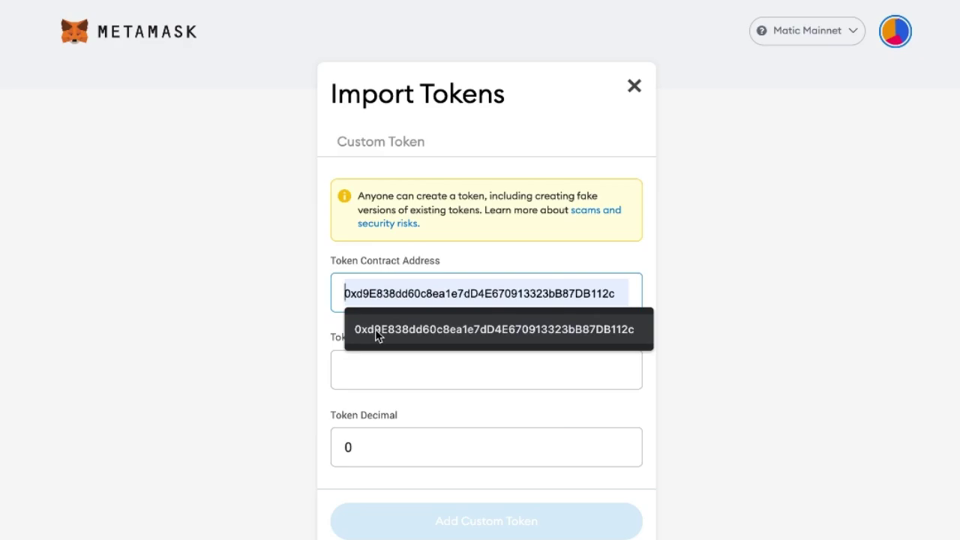
left_click(378, 336)
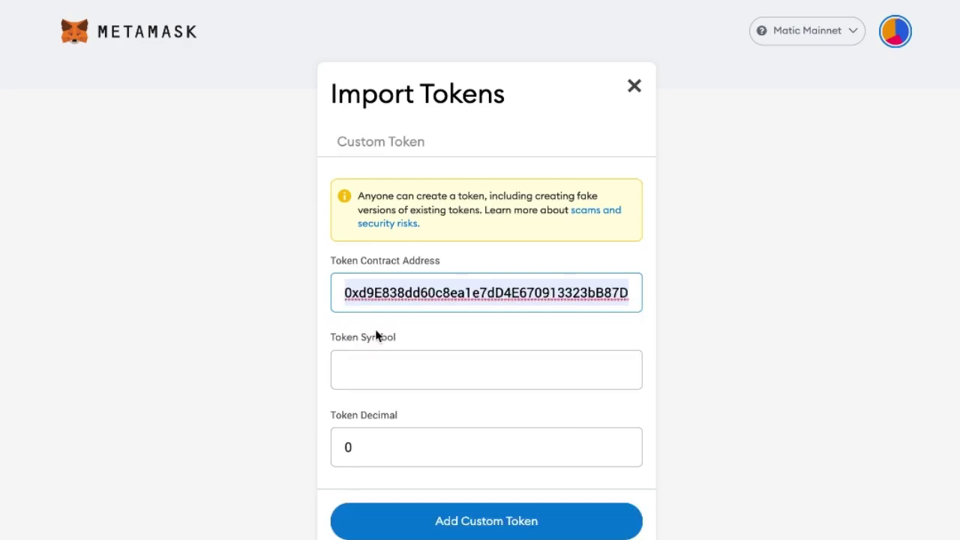
left_click(374, 371)
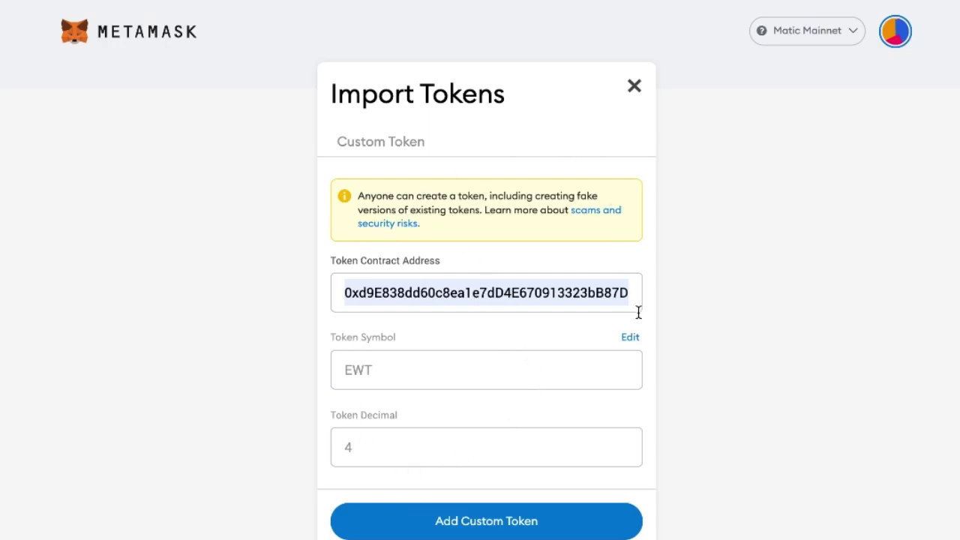
left_click(465, 534)
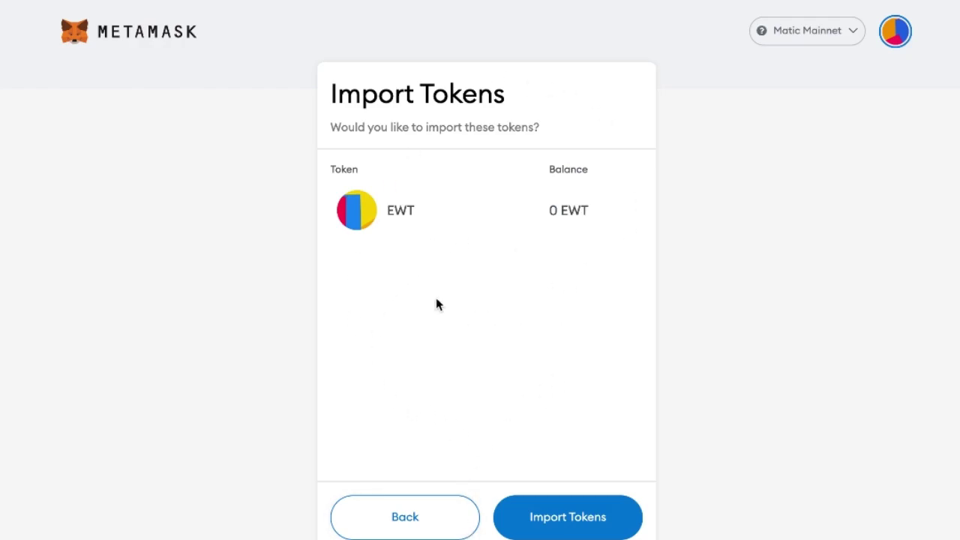
left_click(569, 519)
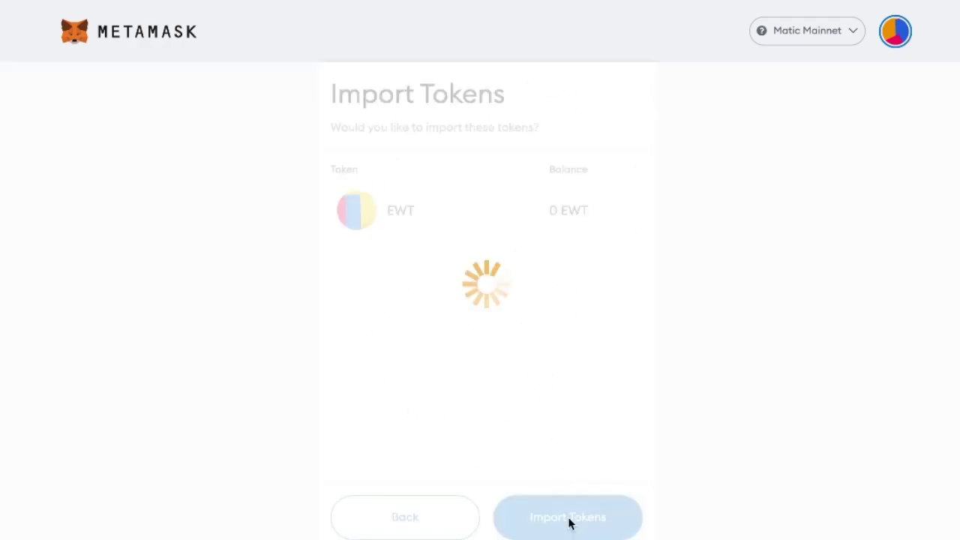